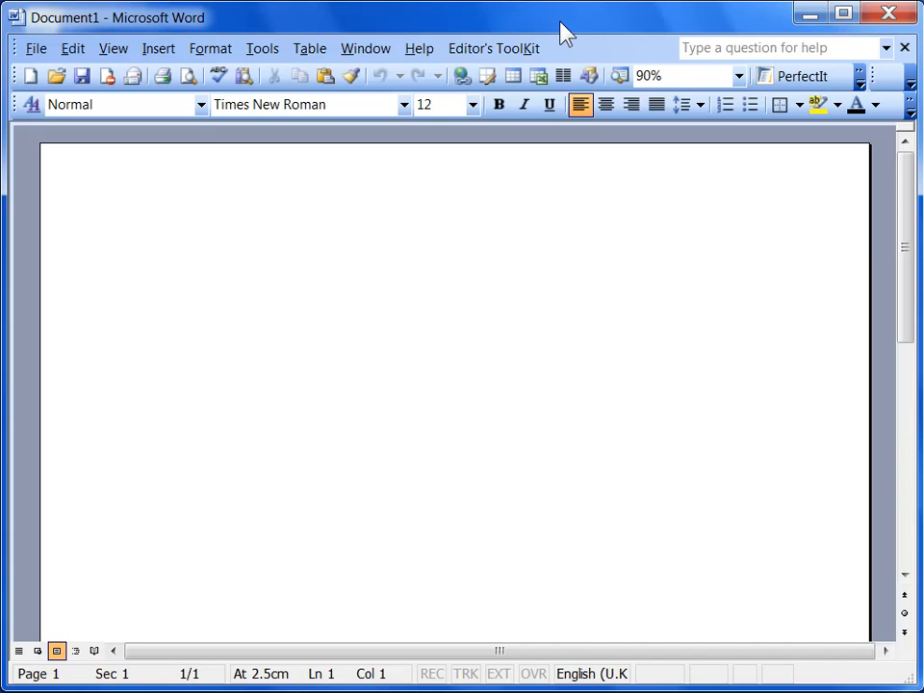
# Review the PerfectIt style sheet list, keep My Style, and bring up the Customize options.
pyautogui.click(799, 77)
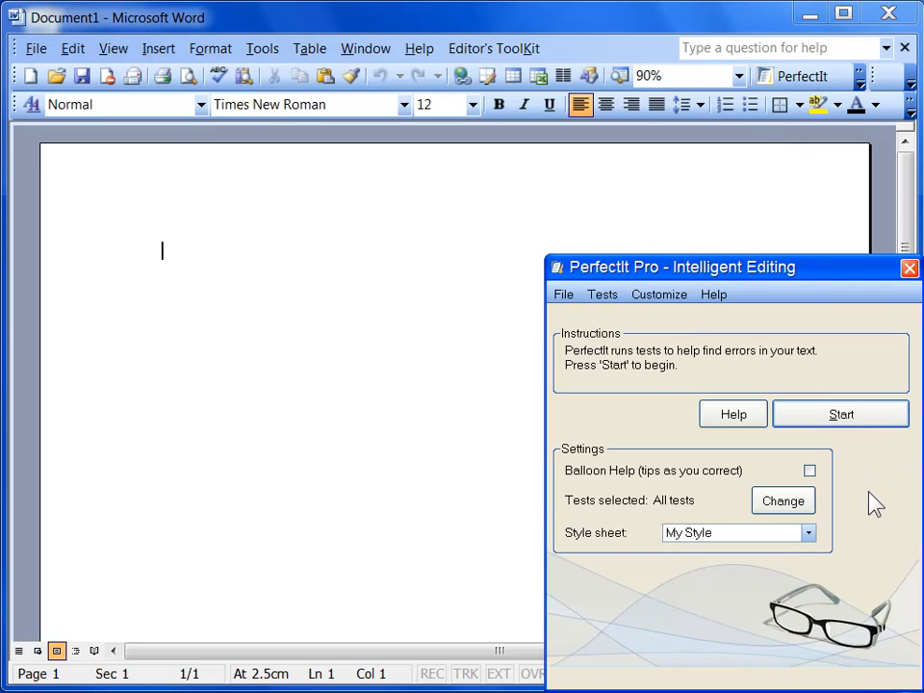
pyautogui.click(808, 533)
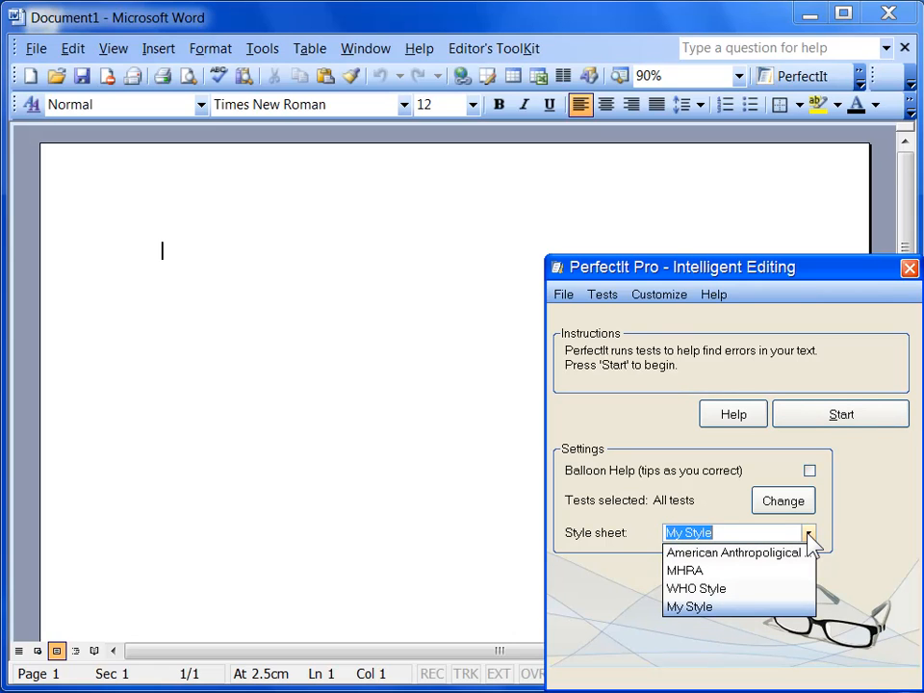
pyautogui.click(809, 533)
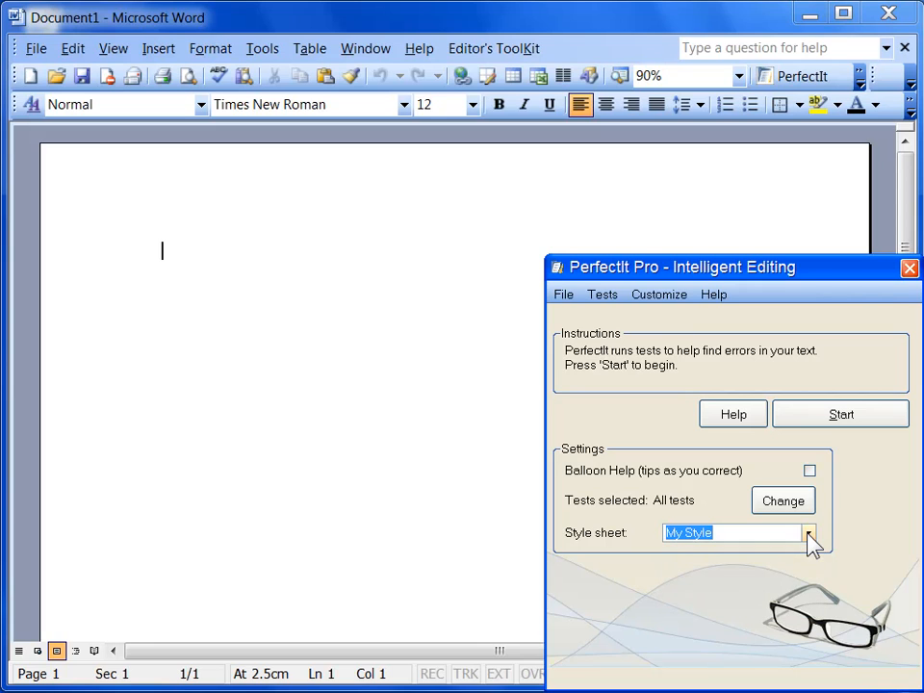
pyautogui.click(658, 295)
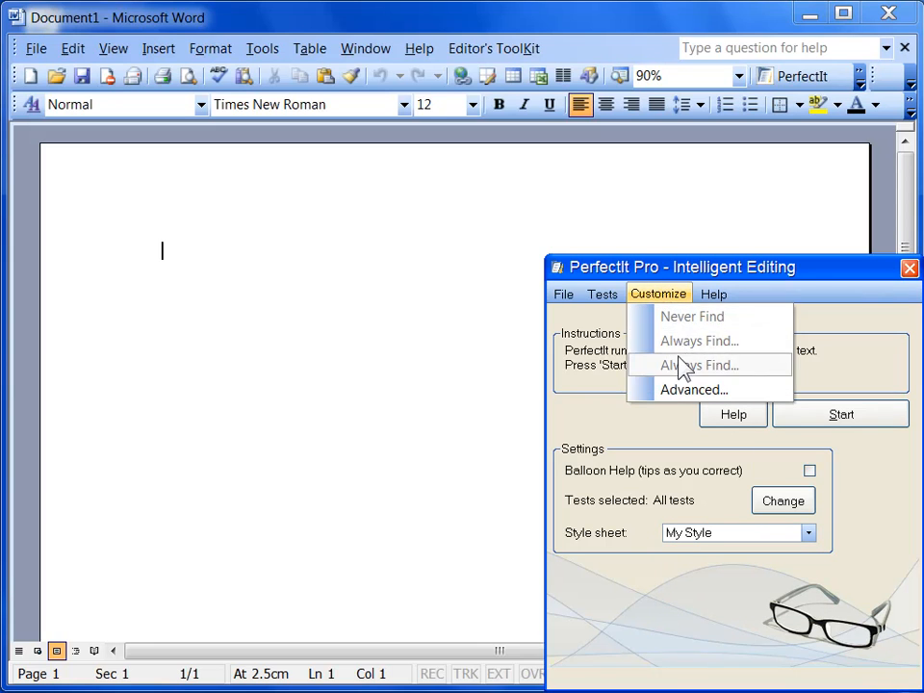
# From Advanced style sheet management, create a new style sheet named The Economist.
pyautogui.click(689, 391)
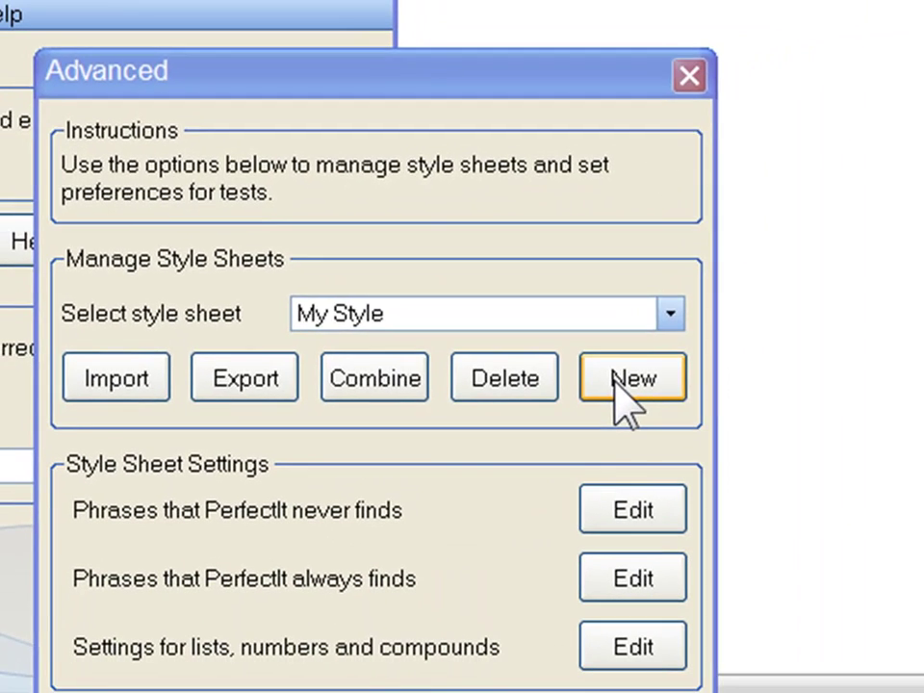
pyautogui.click(789, 456)
pyautogui.write('The Economist')
pyautogui.click(717, 204)
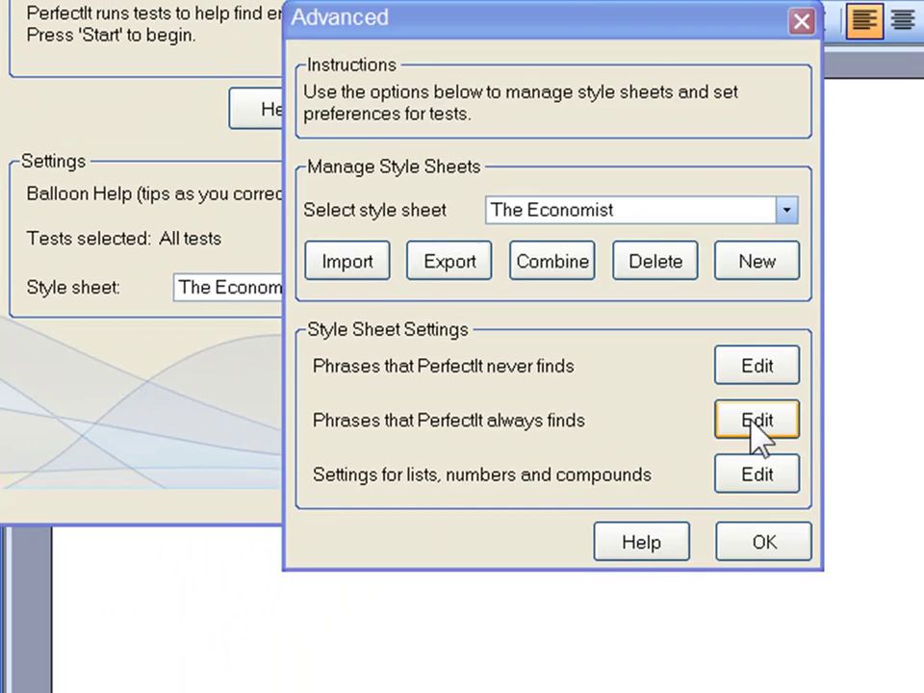
# Add an always-find International variations rule flagging advisor with adviser suggested, then save.
pyautogui.click(813, 521)
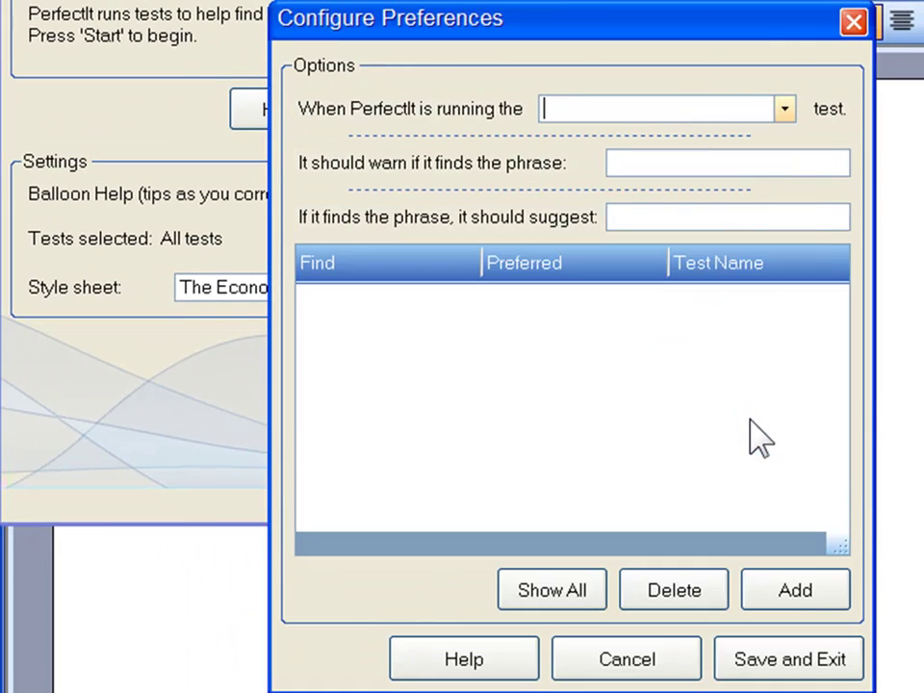
pyautogui.click(784, 109)
pyautogui.click(726, 274)
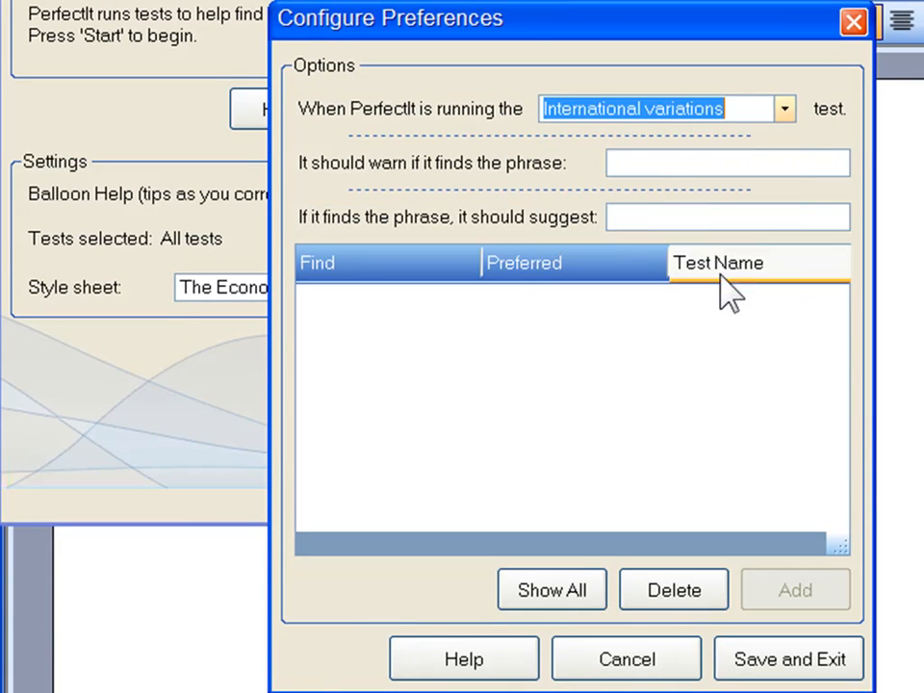
pyautogui.click(690, 159)
pyautogui.write('advisor')
pyautogui.press('Tab')
pyautogui.write('adviser')
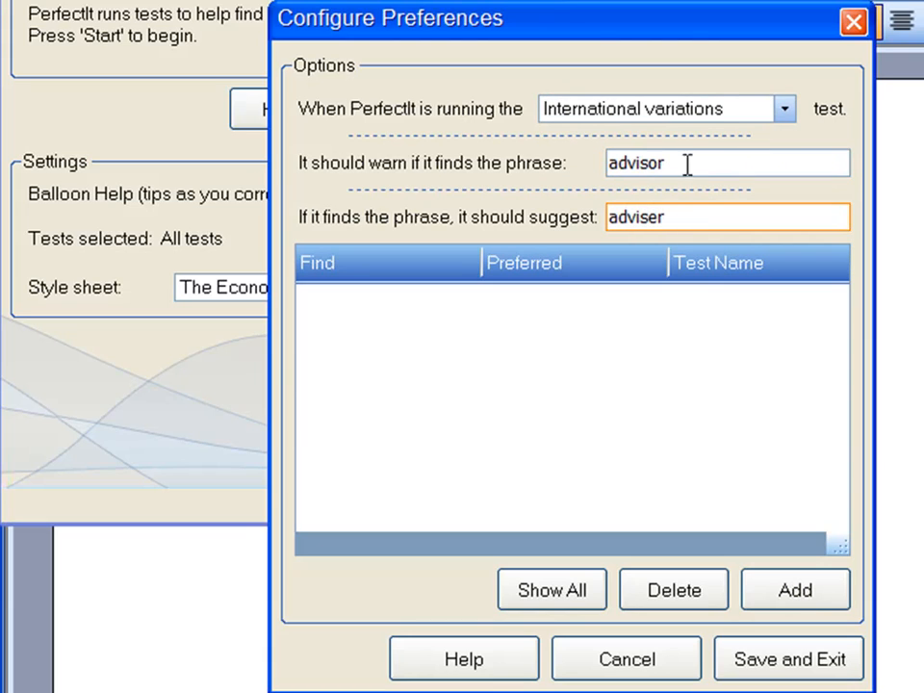
pyautogui.click(795, 590)
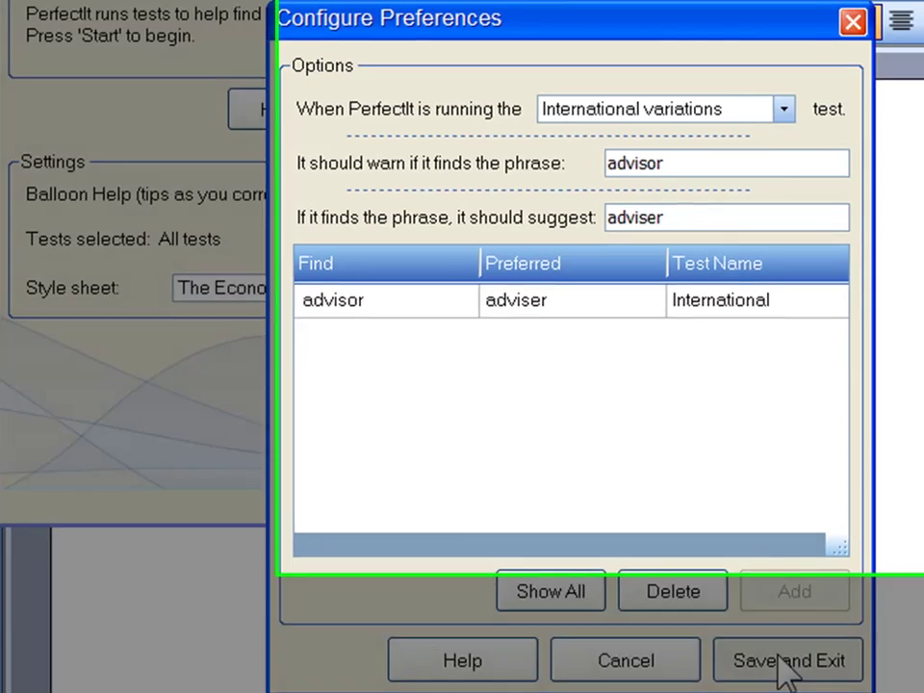
pyautogui.click(787, 664)
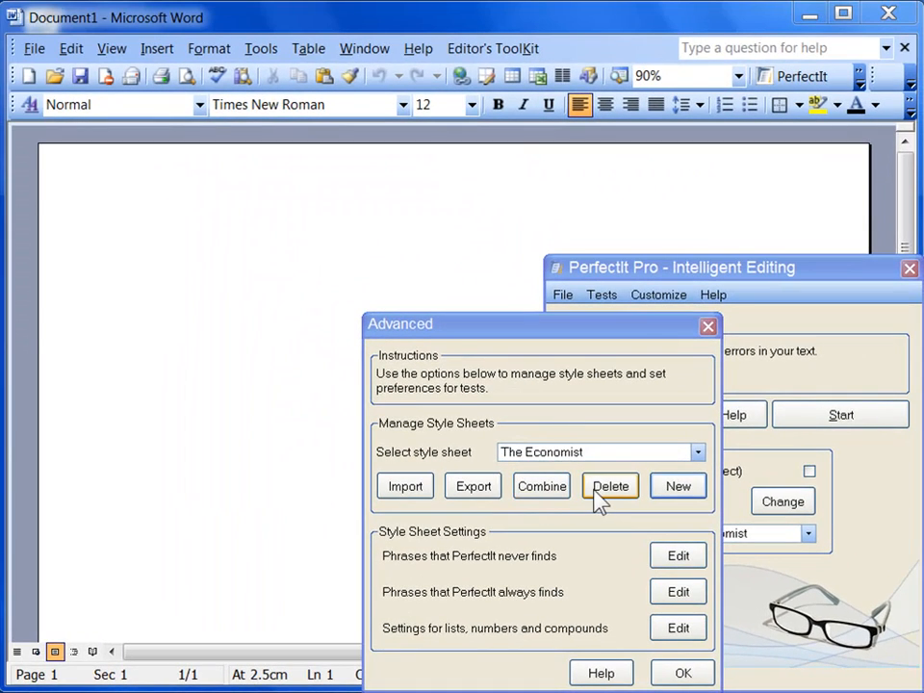
# Delete The Economist style sheet, leaving My Style.
pyautogui.click(602, 491)
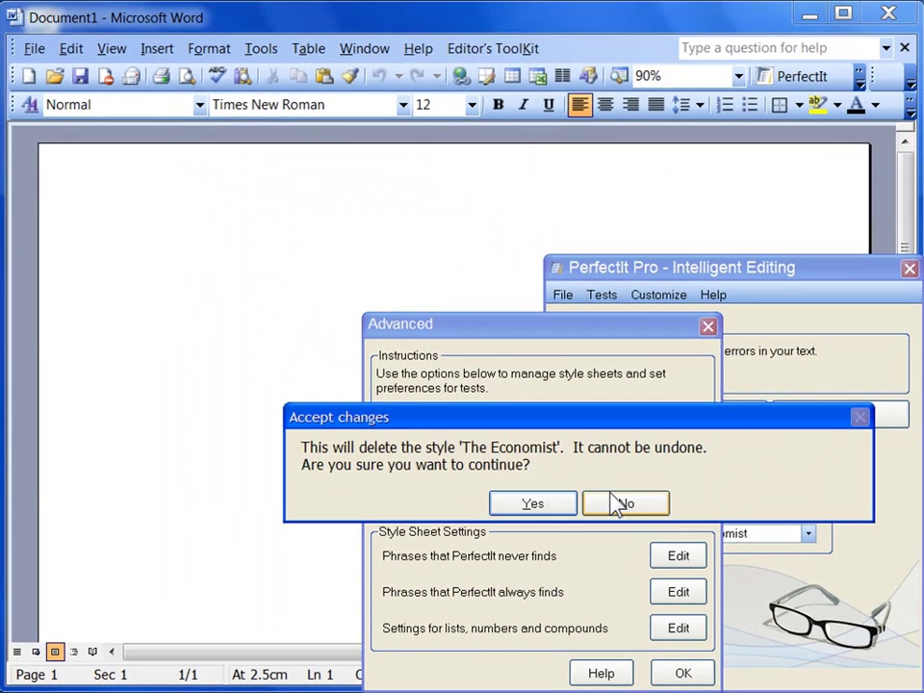
pyautogui.click(533, 503)
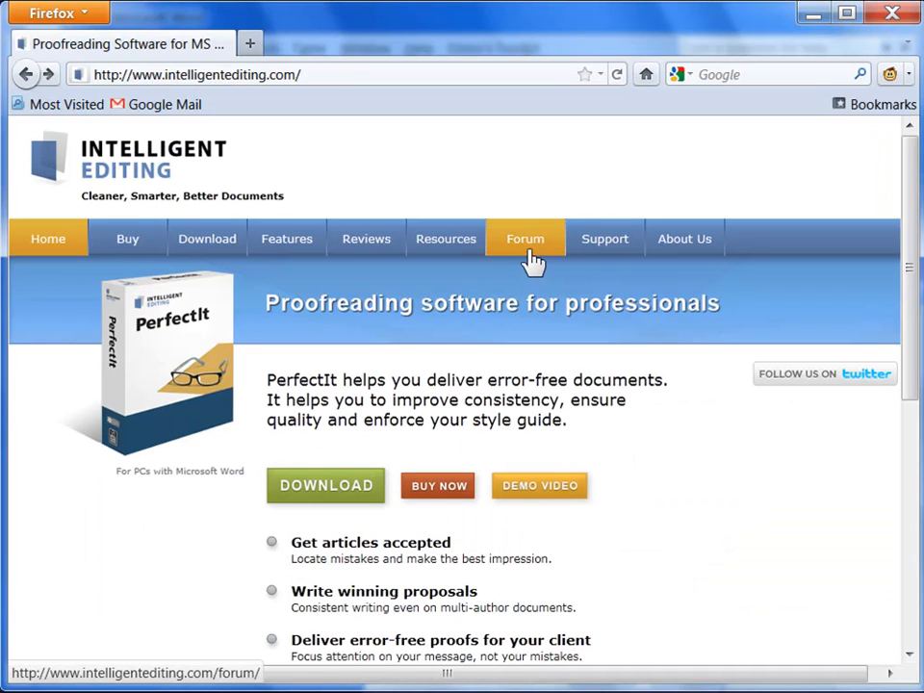
# Download The Economist.PFT from the forum's style sheet sharing topic into Downloads.
pyautogui.click(533, 258)
pyautogui.scroll(-1, 866, 308)
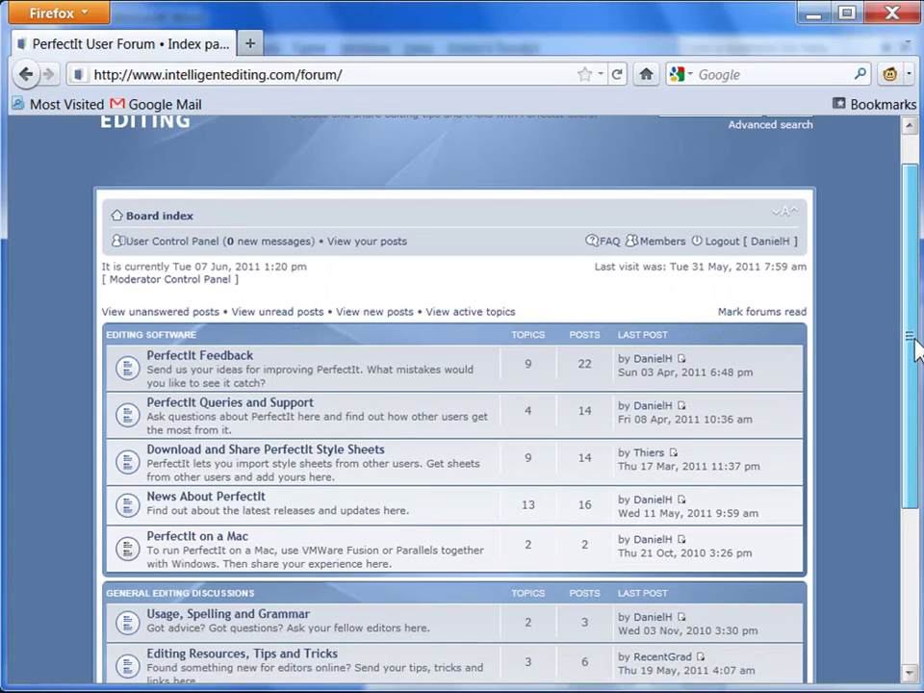
pyautogui.click(361, 449)
pyautogui.scroll(-1, 895, 308)
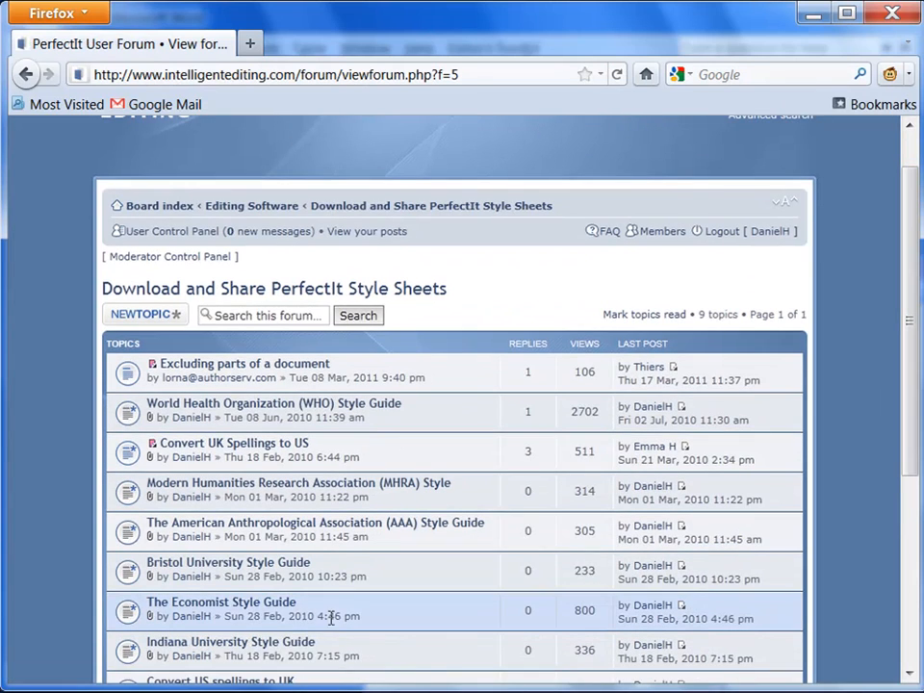
pyautogui.click(231, 603)
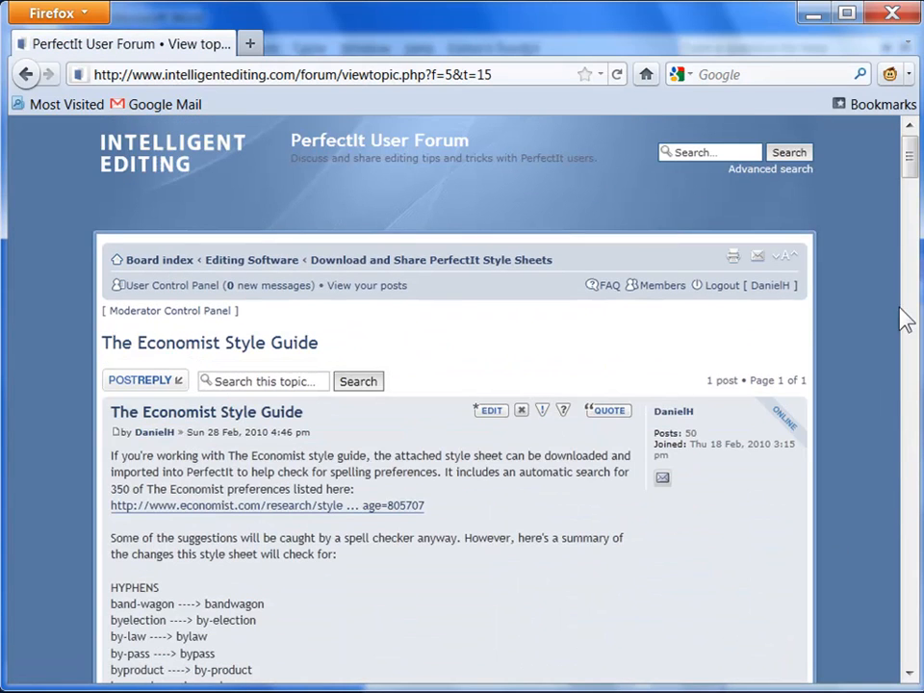
pyautogui.moveTo(909, 158); pyautogui.dragTo(912, 664)
pyautogui.click(174, 506)
pyautogui.click(369, 317)
pyautogui.click(665, 420)
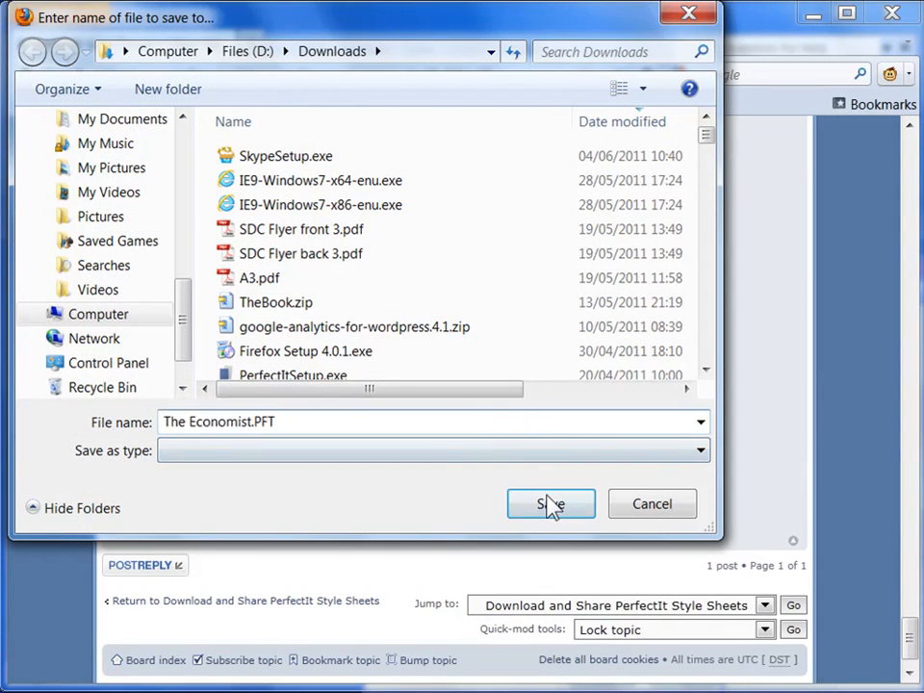
pyautogui.click(550, 504)
# Import The Economist.PFT into PerfectIt, naming the sheet The Economist.
pyautogui.moveTo(474, 673)
pyautogui.click(350, 665)
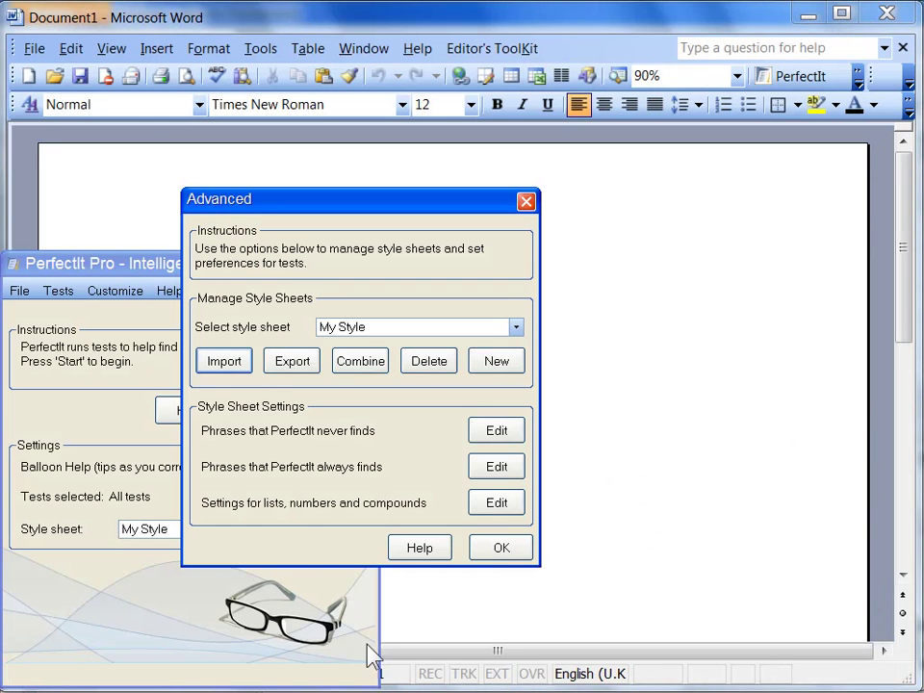
pyautogui.click(224, 361)
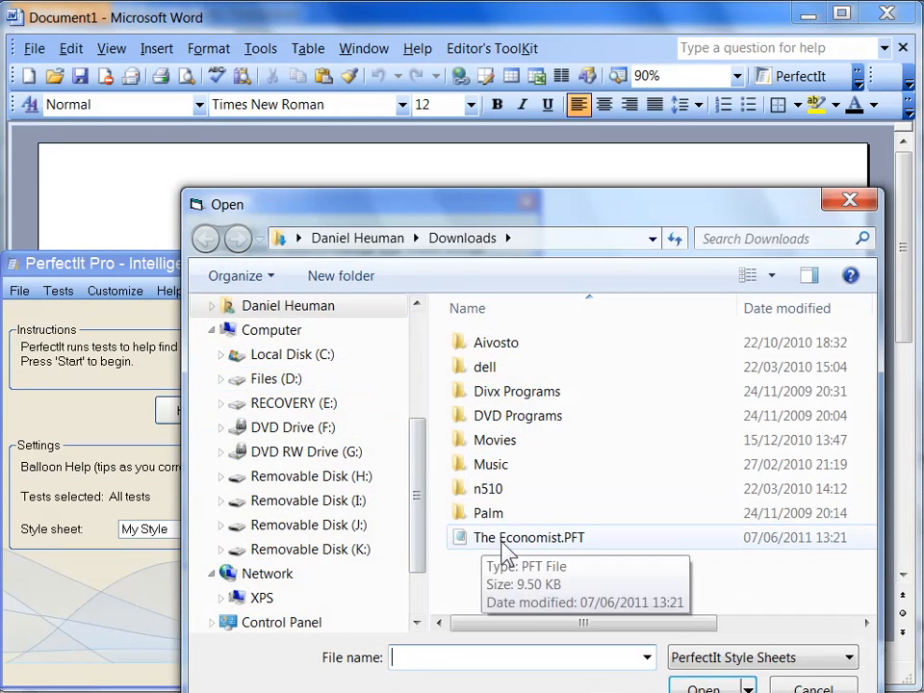
pyautogui.click(528, 536)
pyautogui.doubleClick(508, 553)
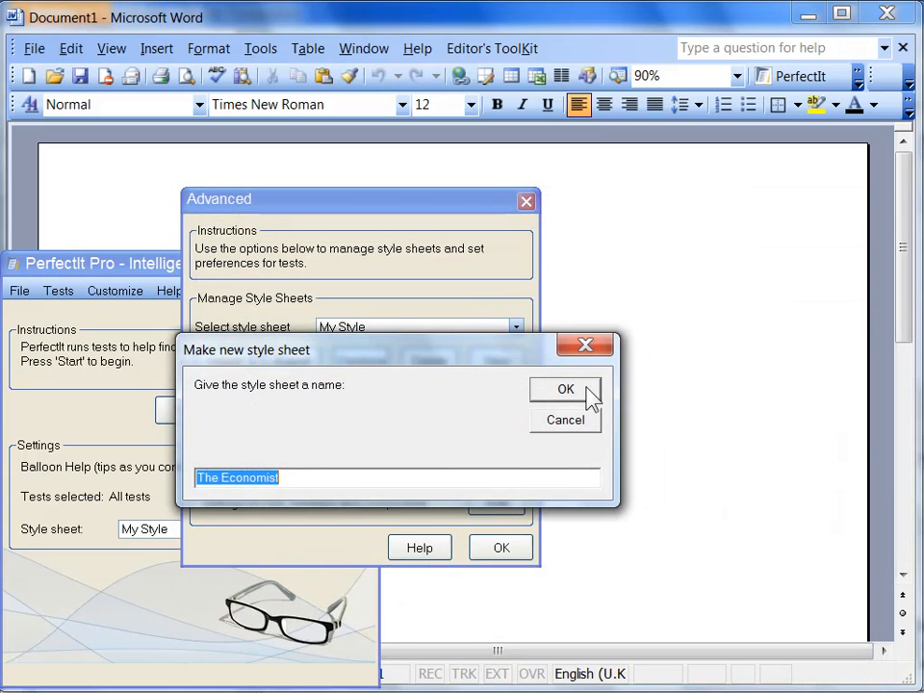
pyautogui.click(562, 386)
# Close style sheet management and keep The Economist selected in the style sheet list.
pyautogui.click(502, 547)
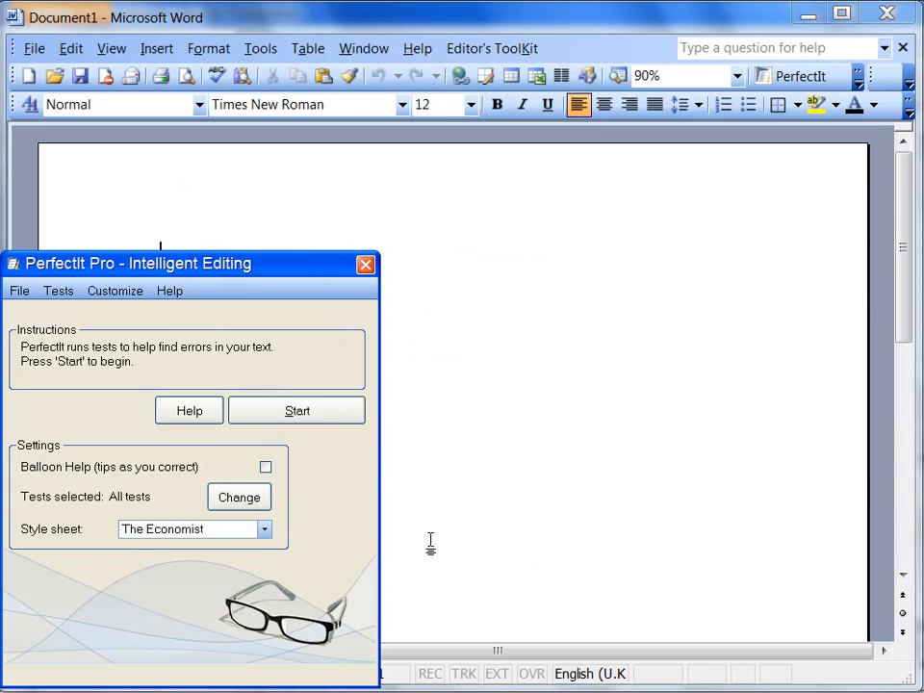
pyautogui.click(264, 529)
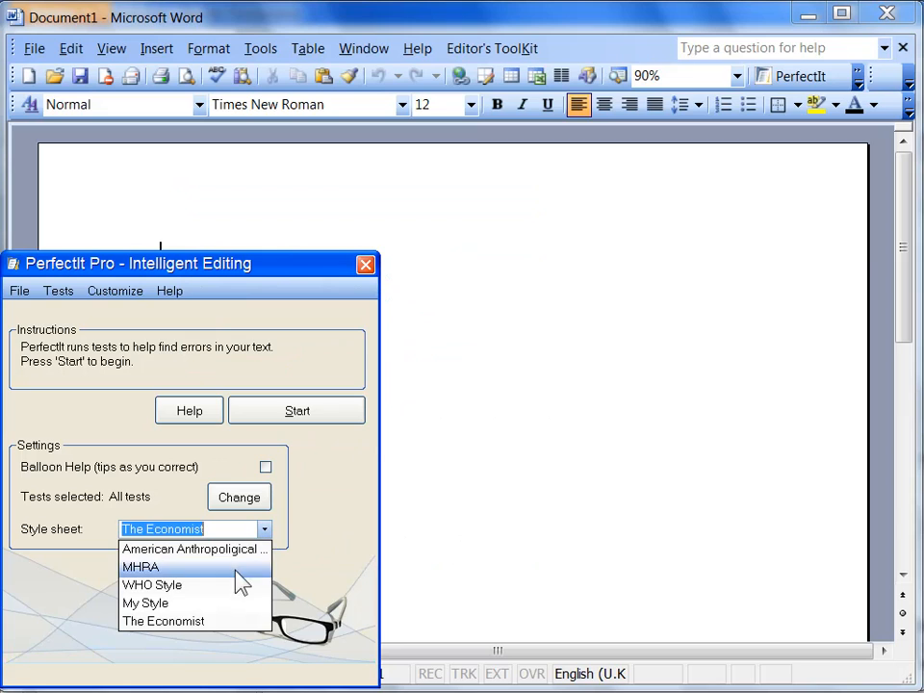
pyautogui.click(178, 620)
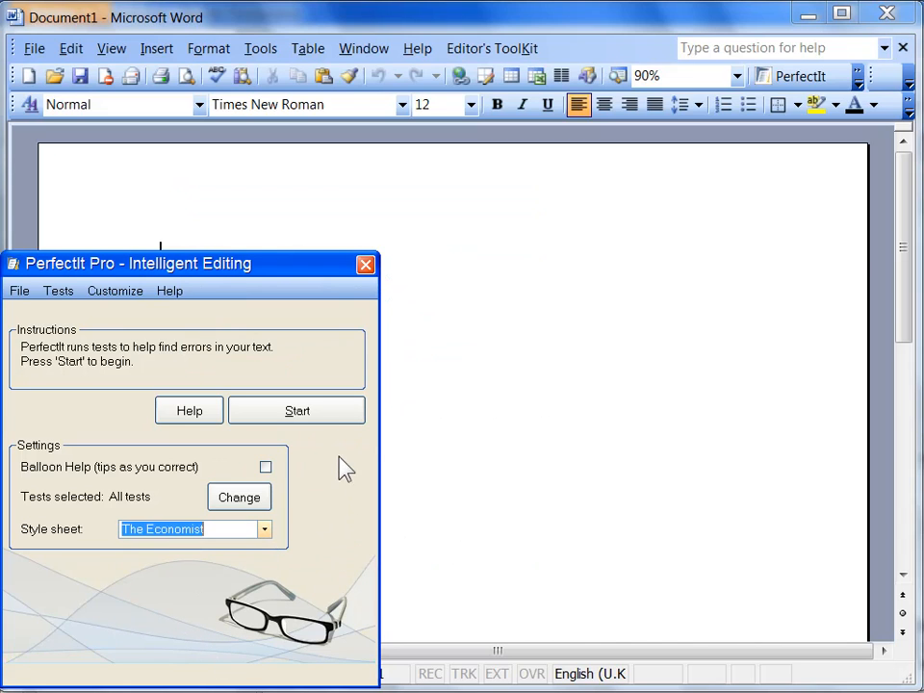